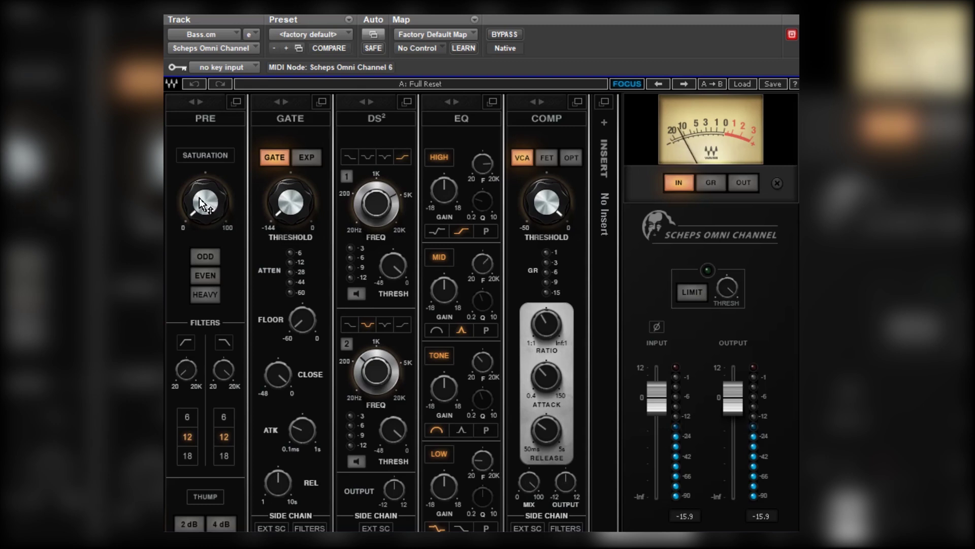
Sweep the bass saturation up to 100, then settle it near 58.4
drag(200, 197, 219, 66)
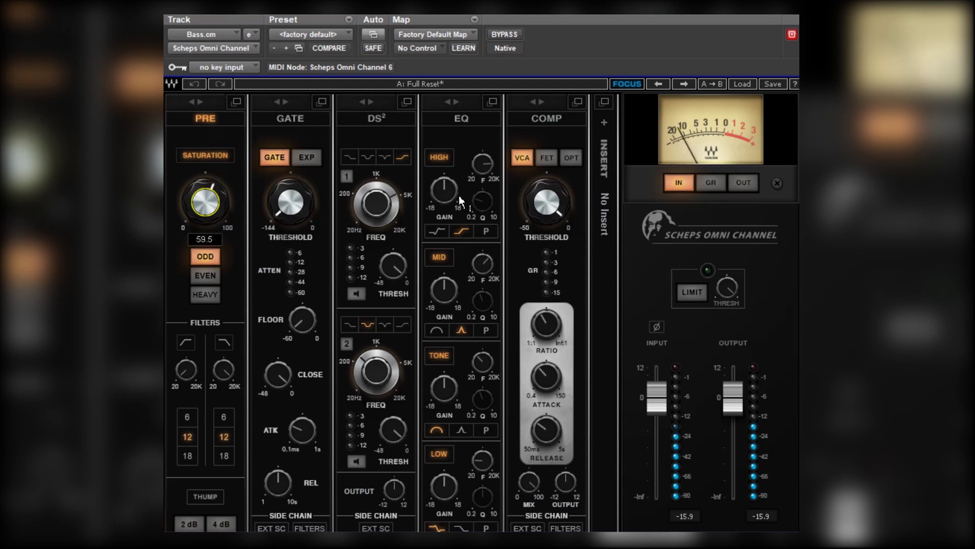
drag(459, 194, 458, 216)
drag(458, 217, 485, 431)
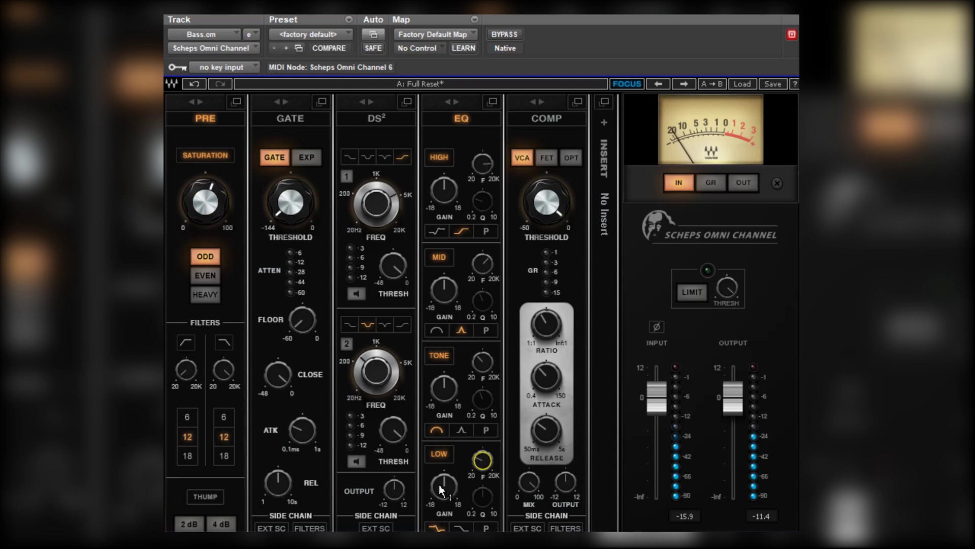
Boost the bass low band about 3 dB, trim the output, and add a ~2057 Hz low-pass
drag(439, 484, 444, 446)
drag(445, 374, 438, 444)
drag(731, 401, 729, 437)
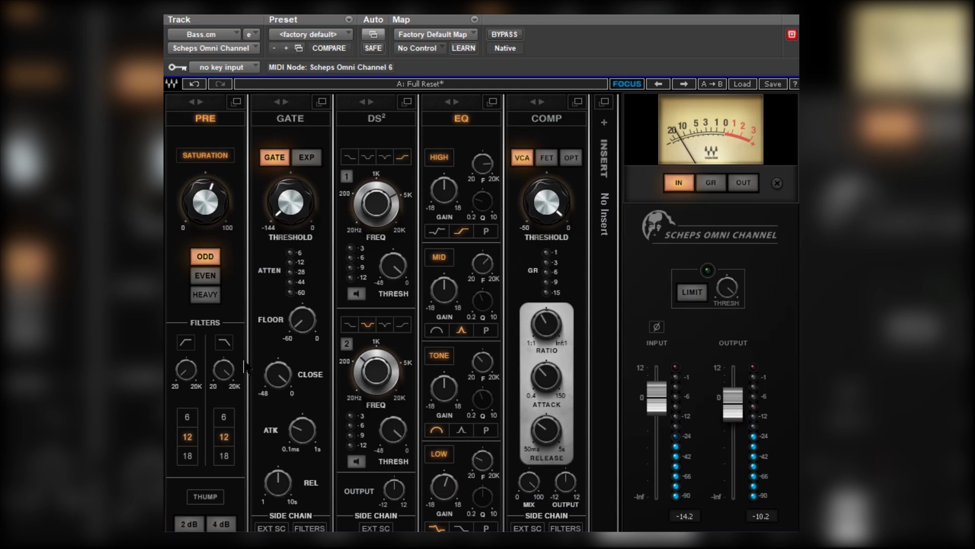
click(224, 345)
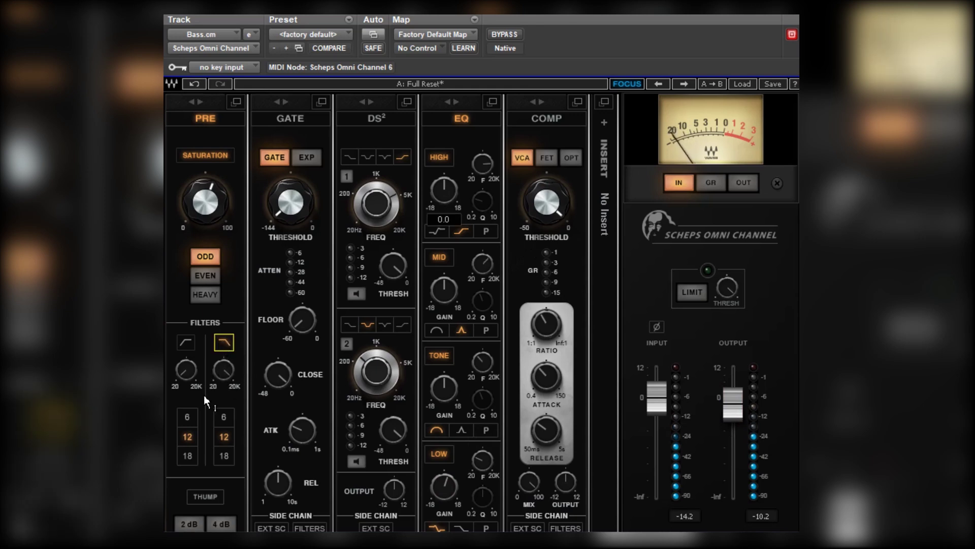
drag(220, 373, 196, 513)
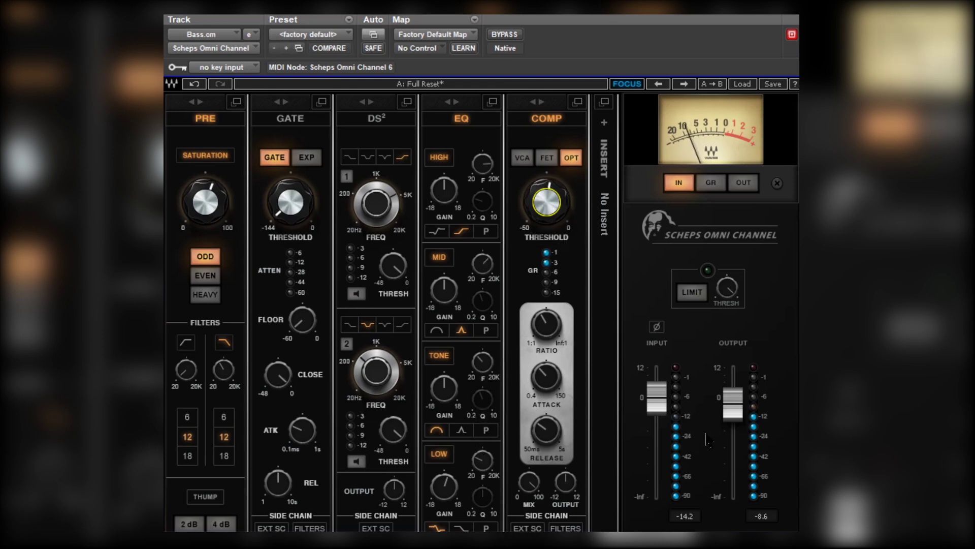
Lower the bass output level and set the OPT compressor threshold near -23
drag(732, 412, 728, 477)
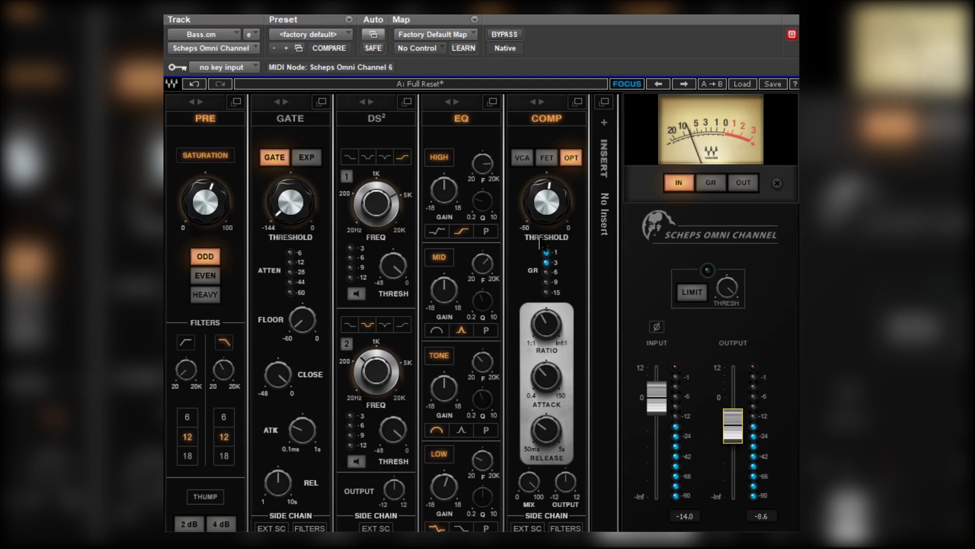
click(548, 204)
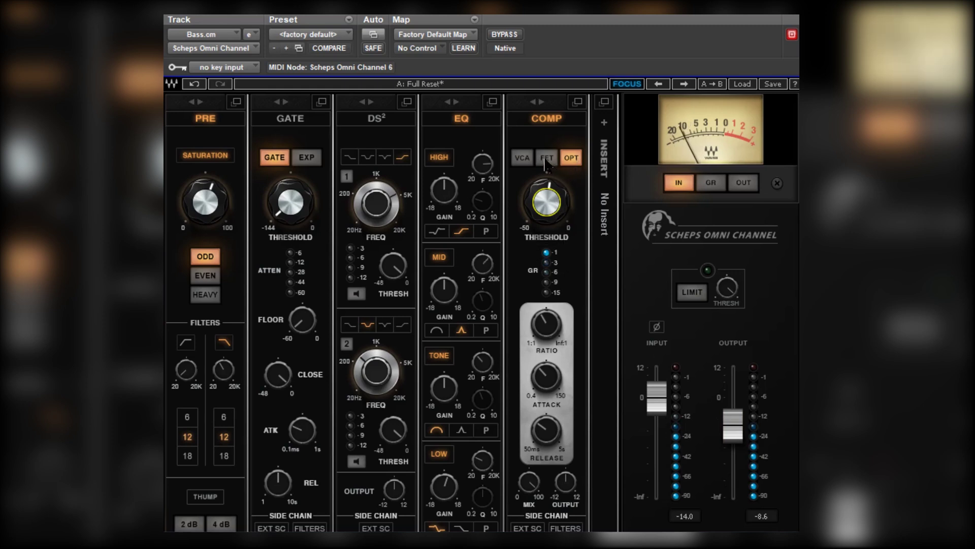
scroll(544, 203, up, 4)
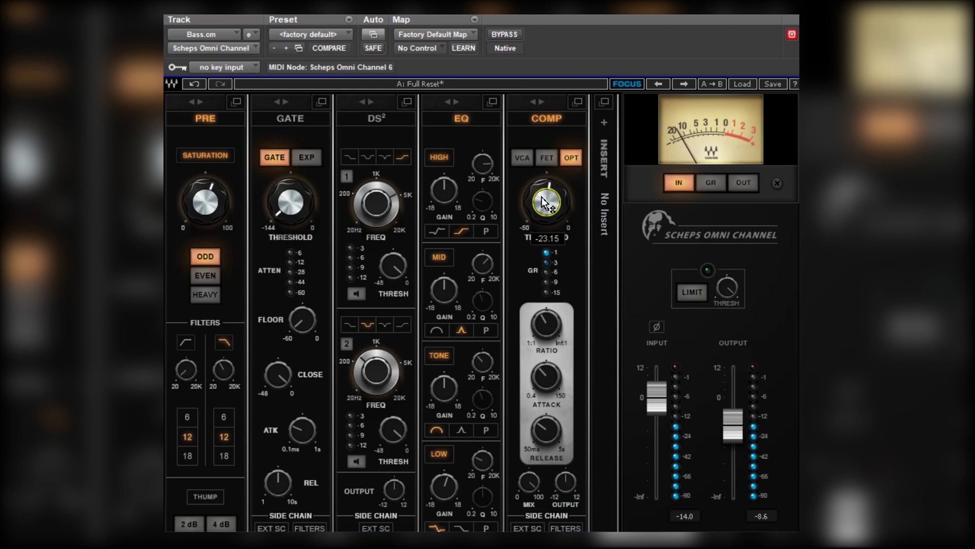
click(508, 37)
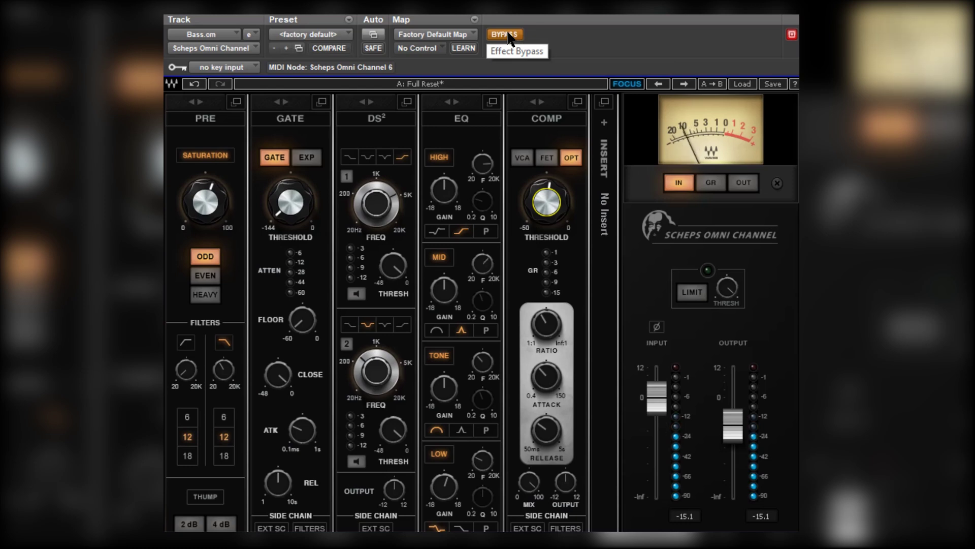
click(508, 37)
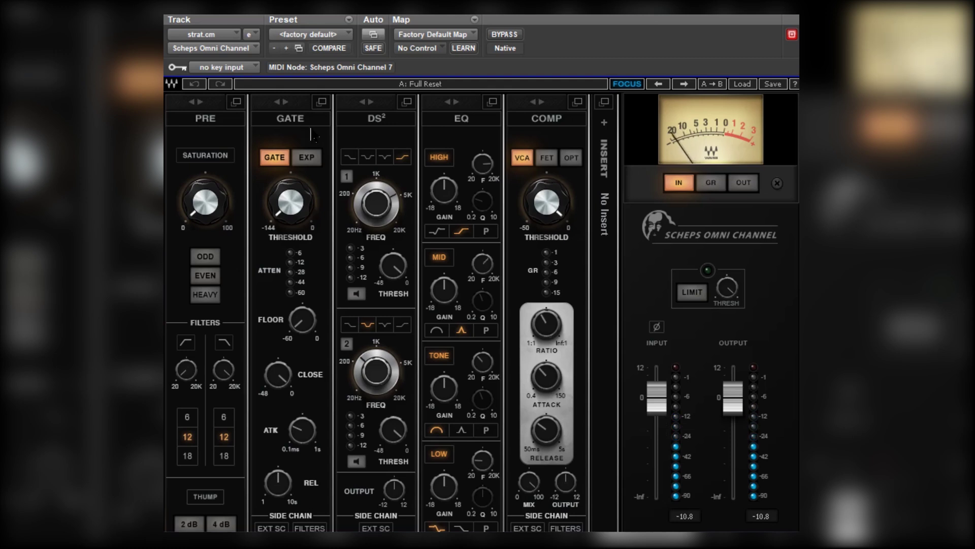
Switch the strat's compressor to FET and pull its threshold to about -31
click(547, 159)
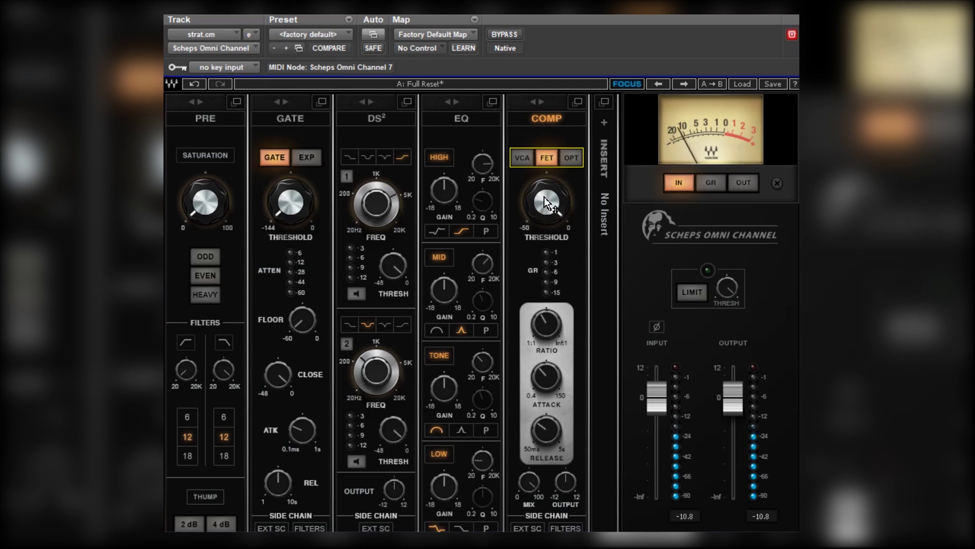
mouse_move(546, 197)
drag(539, 203, 462, 513)
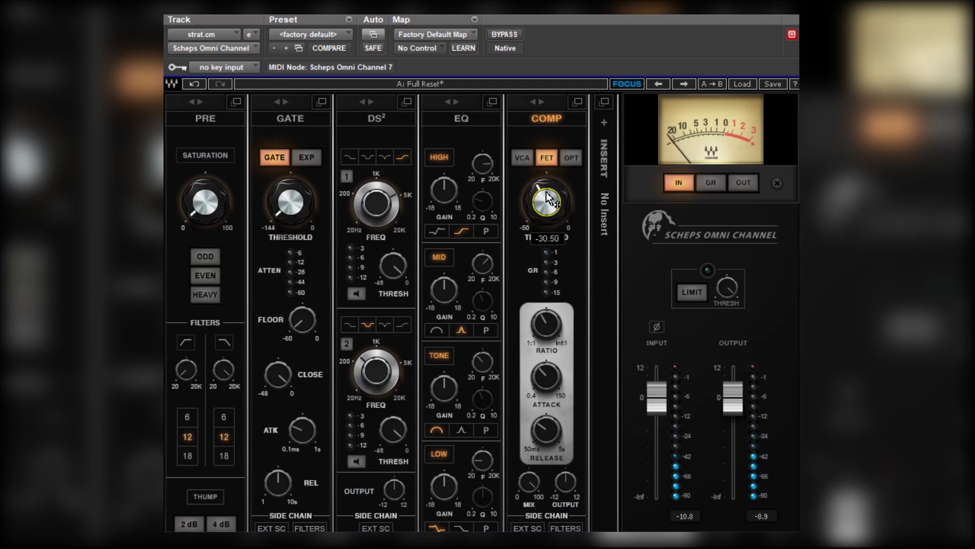
drag(547, 191, 535, 172)
mouse_move(440, 190)
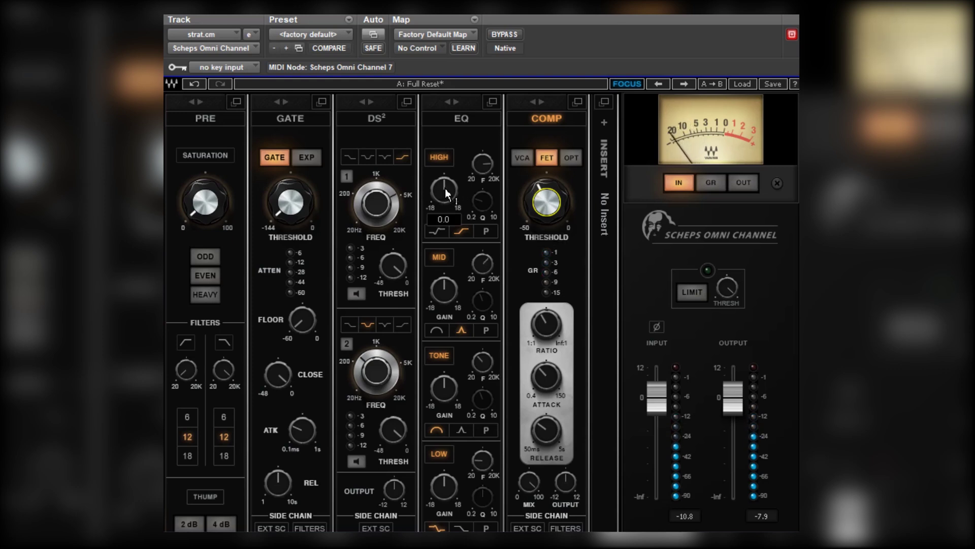
Switch on and slightly raise the strat's saturation, then place the compressor ahead of the EQ
click(213, 155)
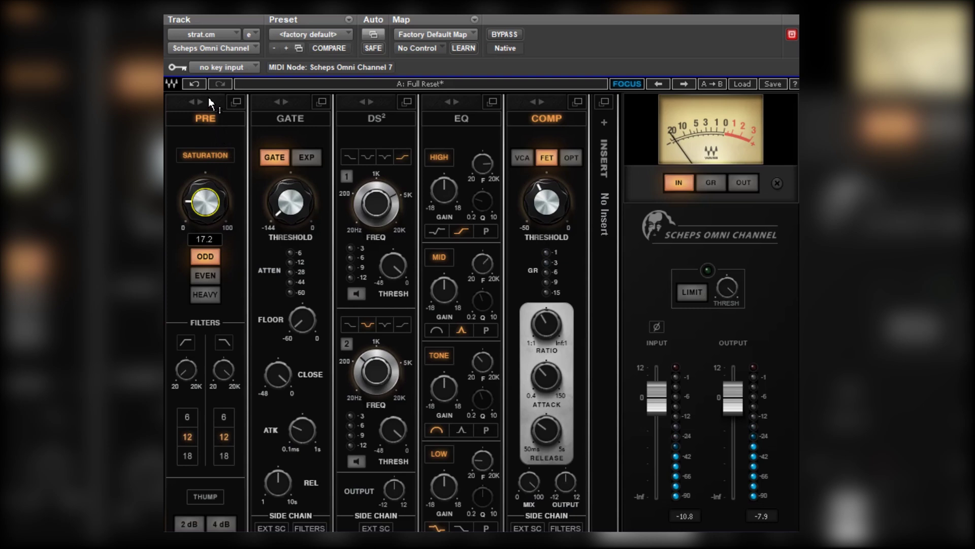
drag(204, 204, 187, 123)
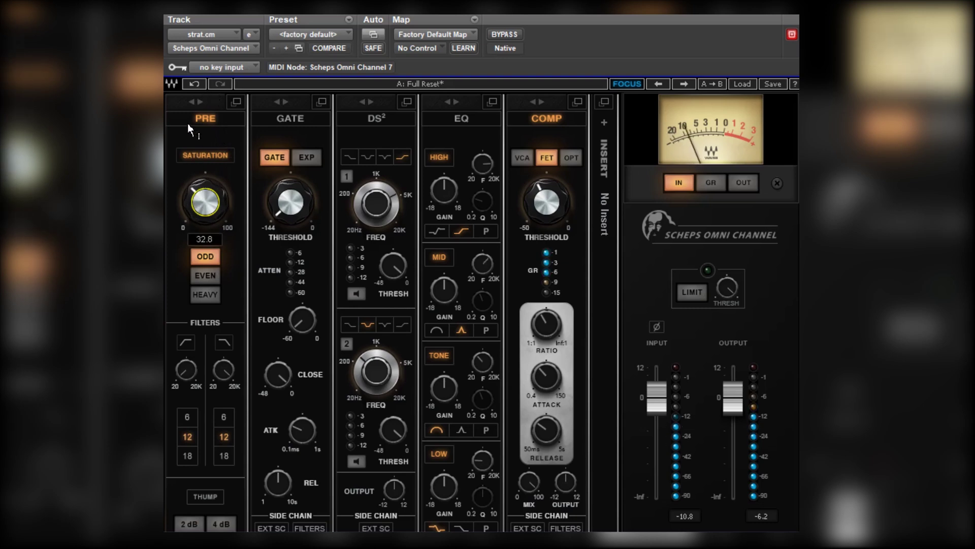
click(537, 103)
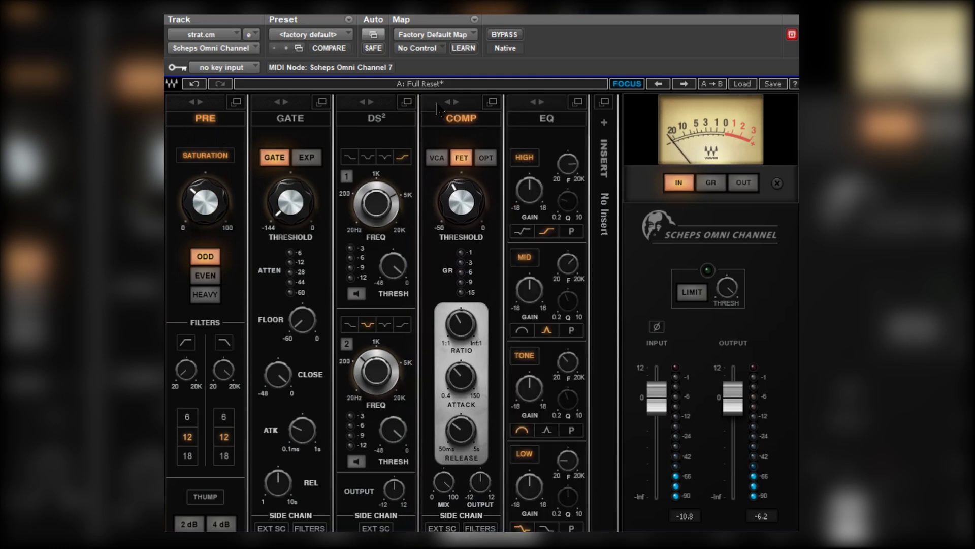
Boost the strat's high EQ band, settling it at 8.8 dB
mouse_move(474, 185)
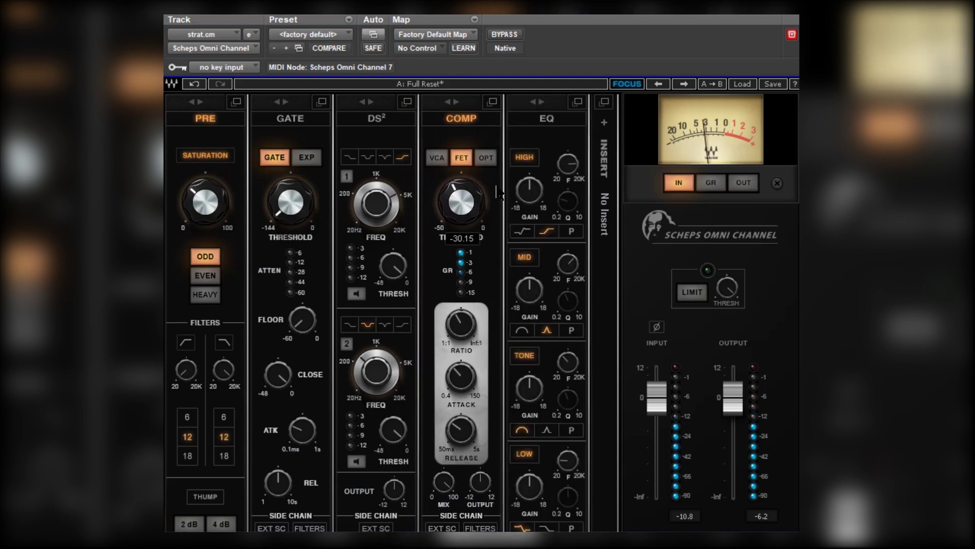
drag(530, 190, 540, 77)
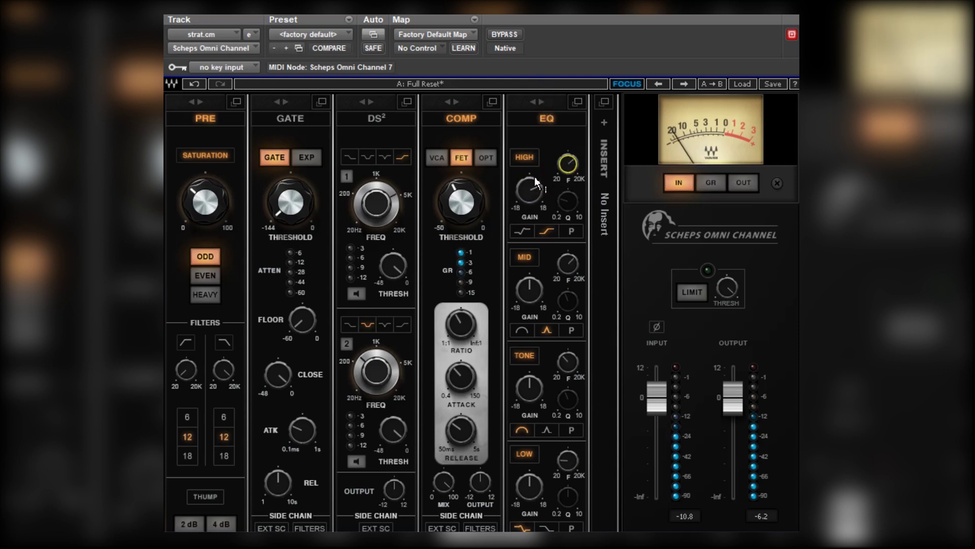
mouse_move(538, 186)
mouse_down()
mouse_move(534, 101)
mouse_move(526, 198)
mouse_up()
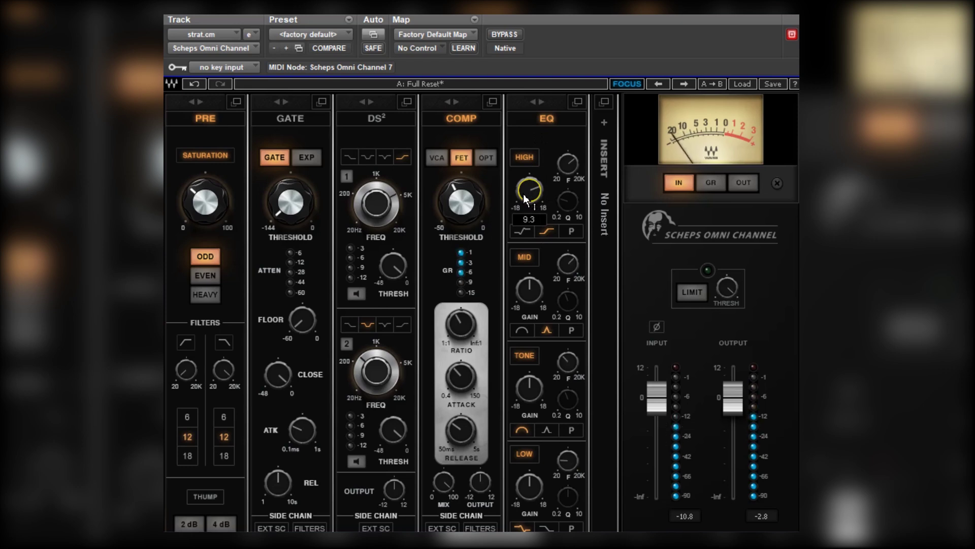
drag(521, 205, 528, 192)
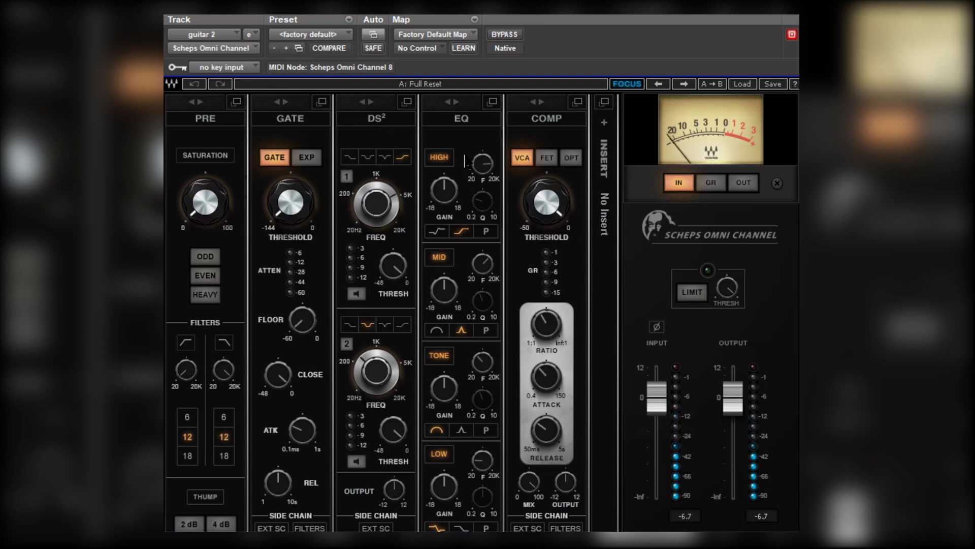
Lower guitar 2's compressor threshold to about -23, select FET, and pull the output down slightly
drag(553, 209, 473, 422)
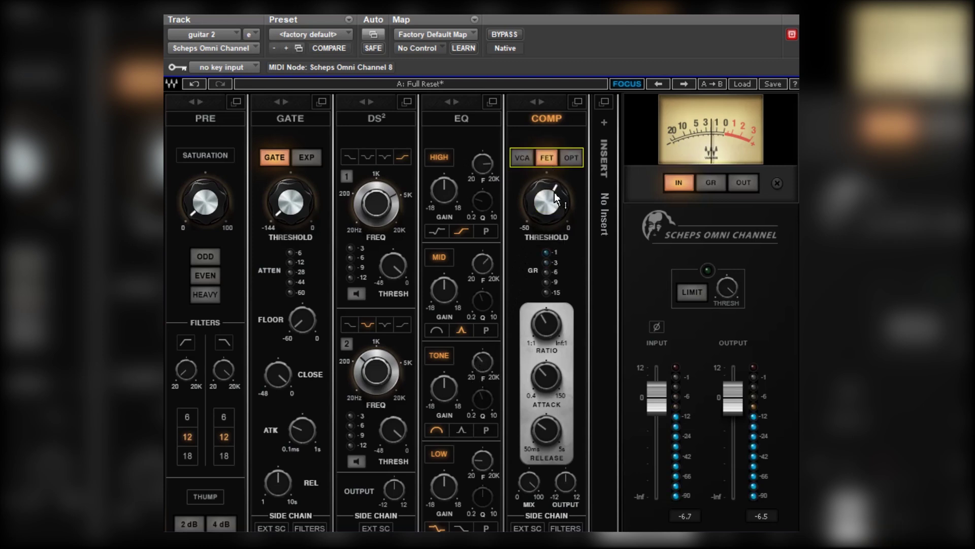
click(546, 158)
drag(734, 406, 741, 440)
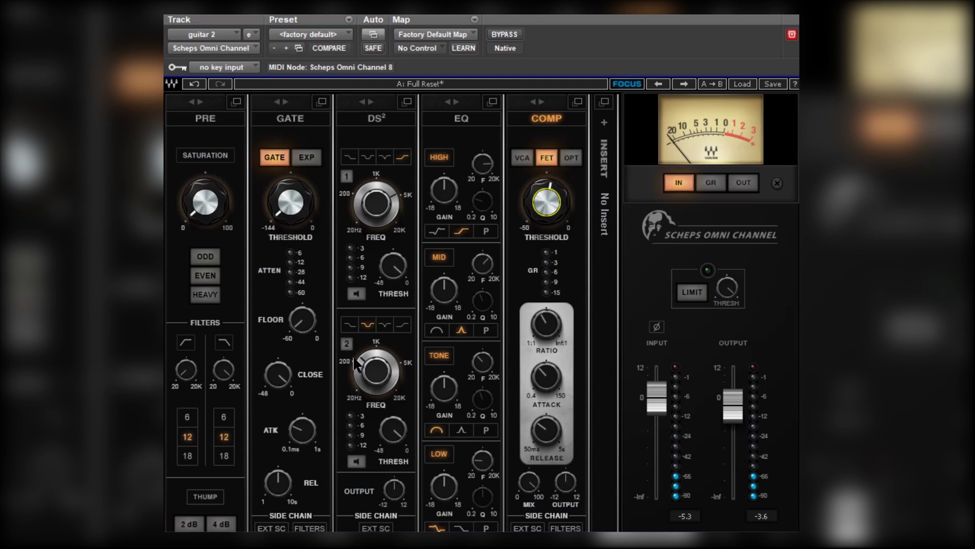
Enable guitar 2's low-cut filter and settle its frequency near 225 Hz
click(187, 344)
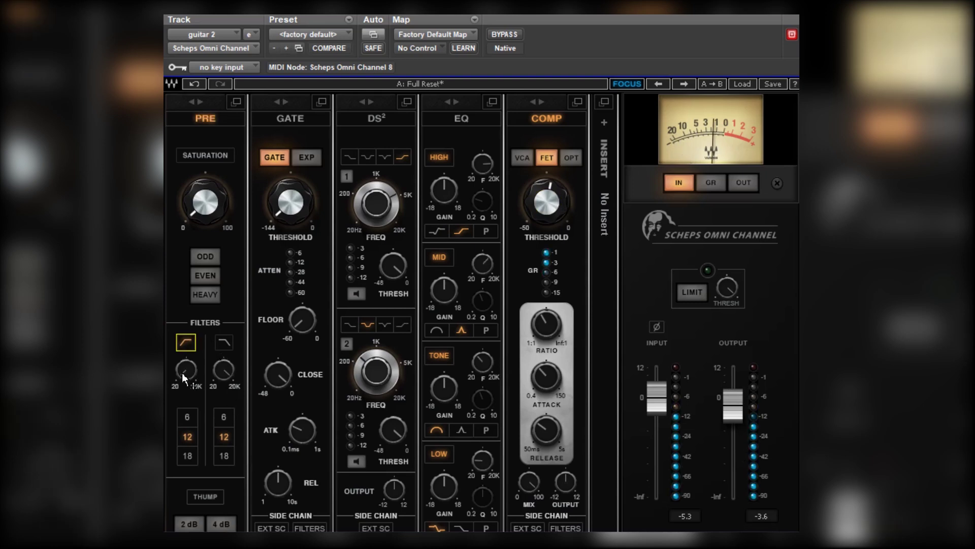
drag(182, 266, 186, 198)
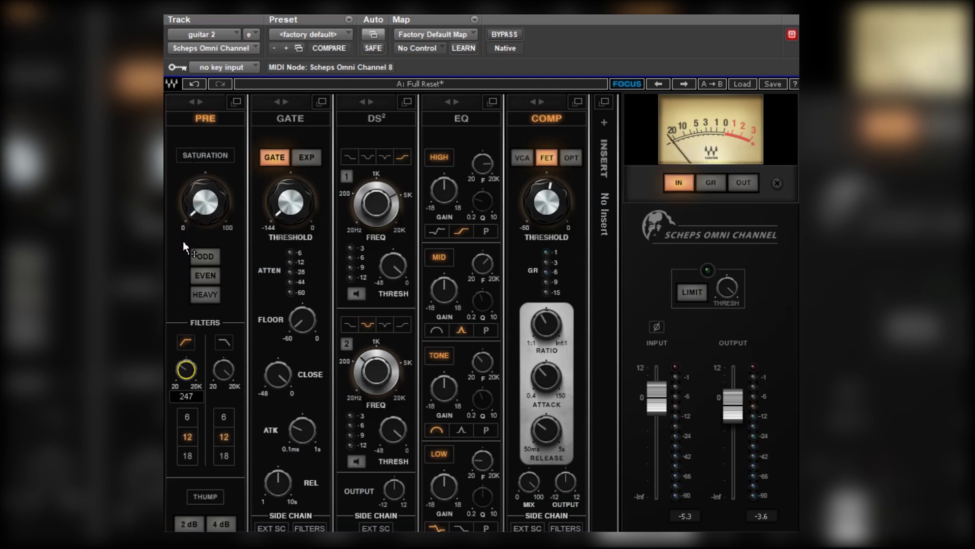
drag(183, 241, 182, 249)
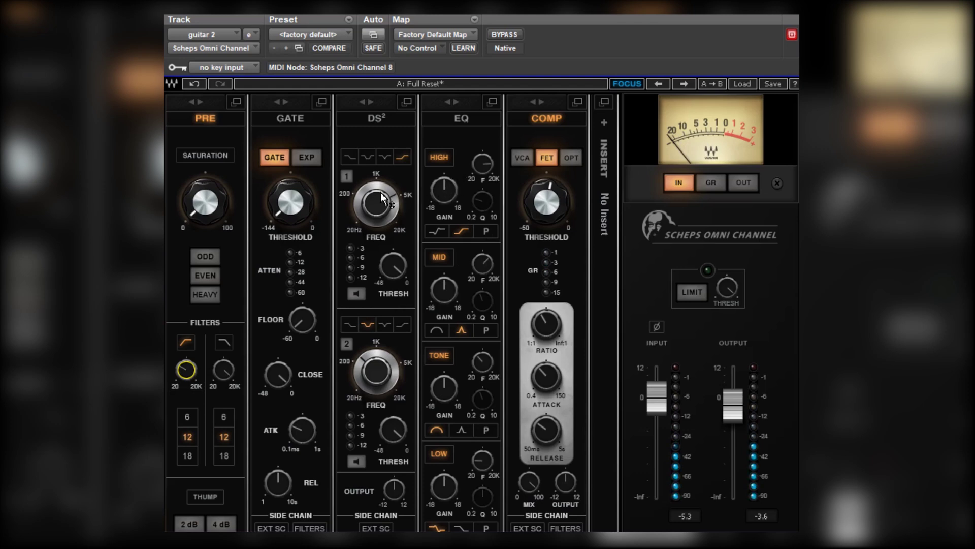
Switch on guitar 2's Odd saturation and set its amount to about 44
mouse_move(370, 208)
drag(202, 205, 200, 0)
mouse_move(464, 248)
mouse_down()
mouse_move(465, 238)
mouse_move(464, 261)
mouse_up()
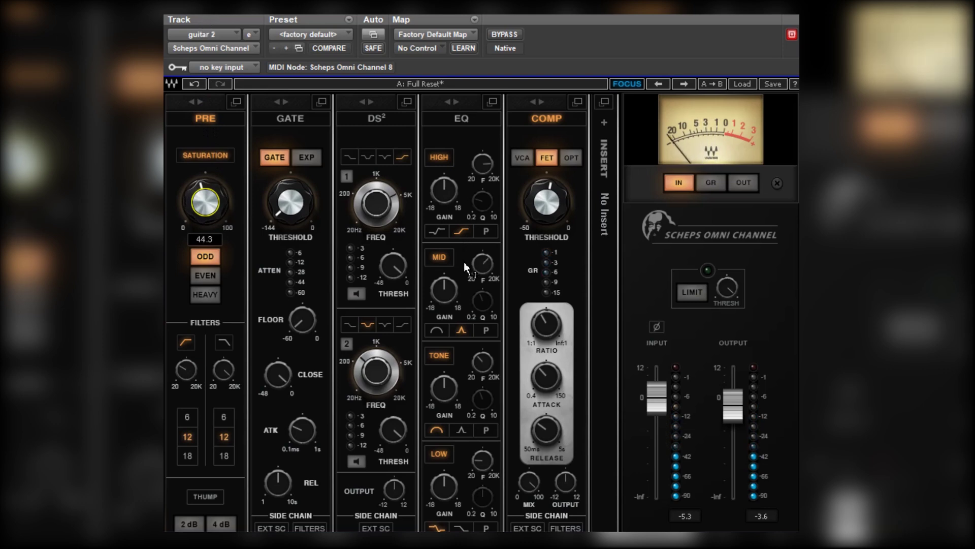